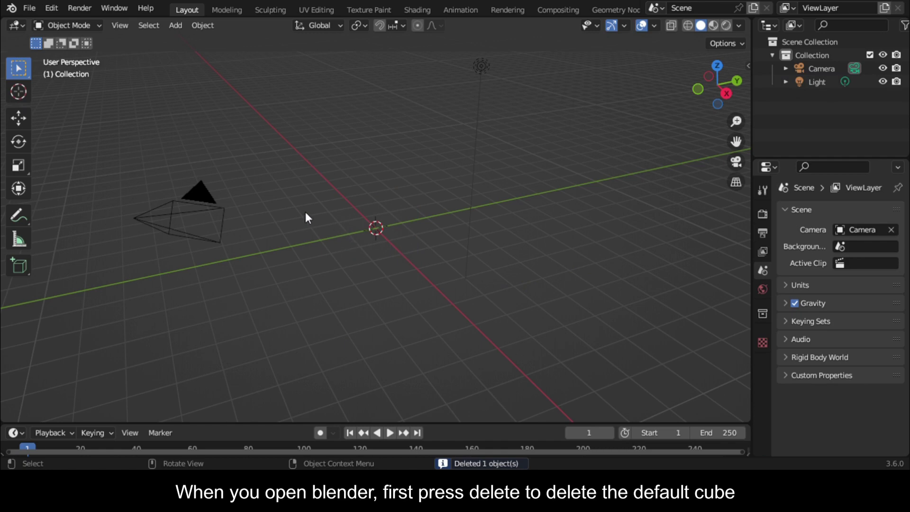
Step: Switch the 3D viewport area to Preferences and enable the Add Mesh: BoltFactory add-on, expanding its details
{"action": "left_click", "coordinate": [18, 25]}
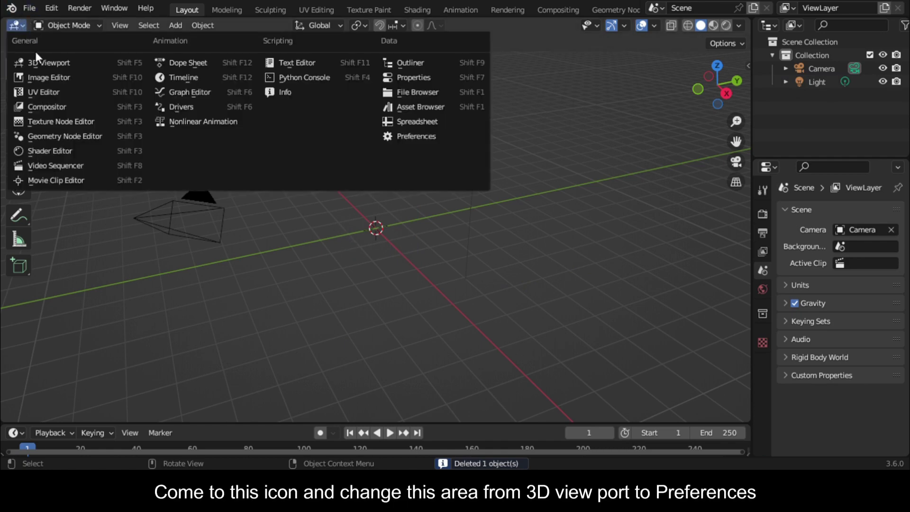
{"action": "left_click", "coordinate": [420, 137]}
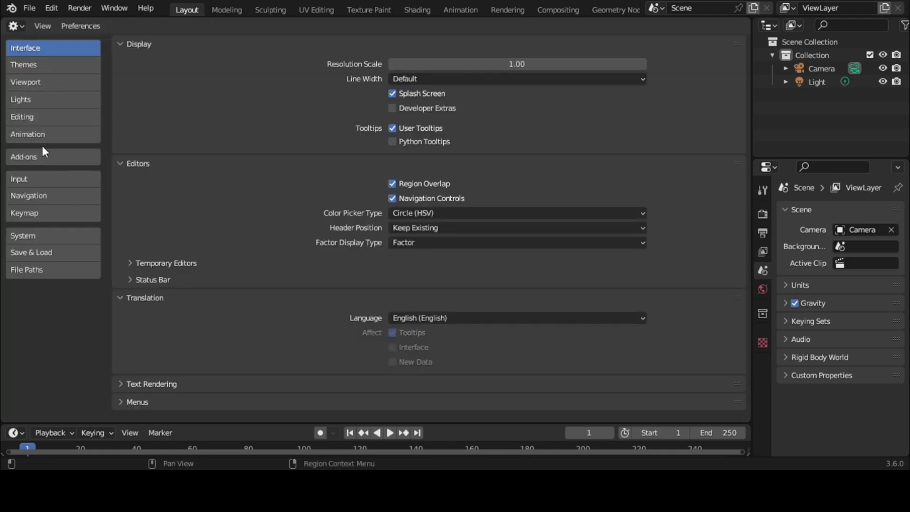
{"action": "left_click", "coordinate": [45, 157]}
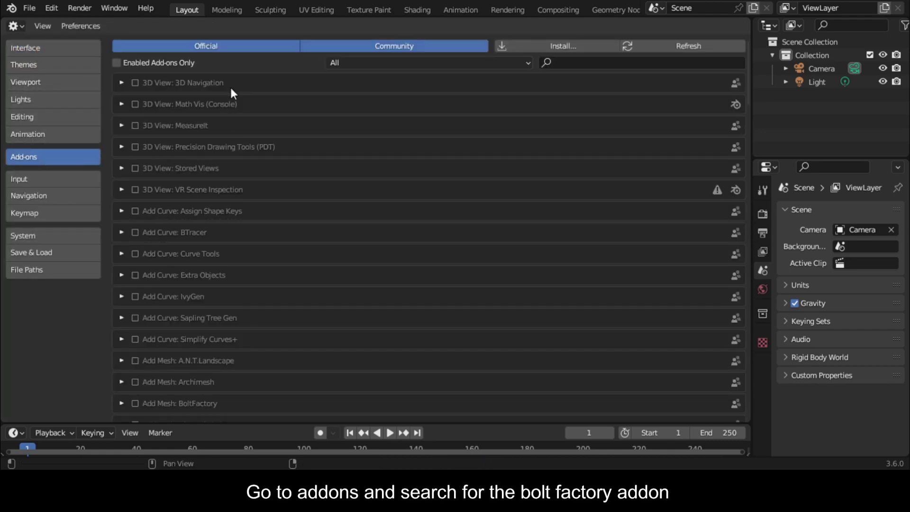
{"action": "left_click", "coordinate": [570, 63]}
{"action": "type", "text": "bo"}
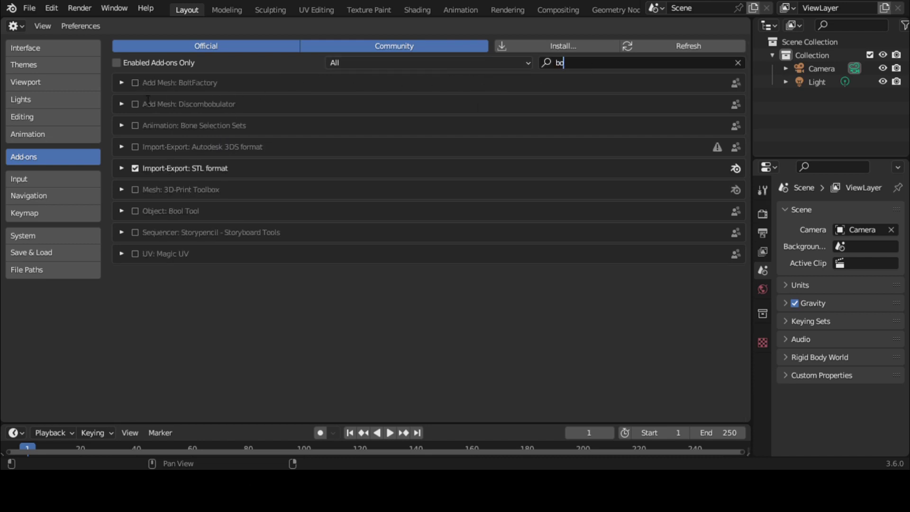
{"action": "type", "text": "l"}
{"action": "left_click", "coordinate": [135, 83]}
{"action": "left_click", "coordinate": [121, 82]}
{"action": "left_click", "coordinate": [121, 82]}
{"action": "left_click", "coordinate": [122, 83]}
Step: Switch the area back to the 3D Viewport and add a Bolt mesh at the origin
{"action": "left_click", "coordinate": [16, 26]}
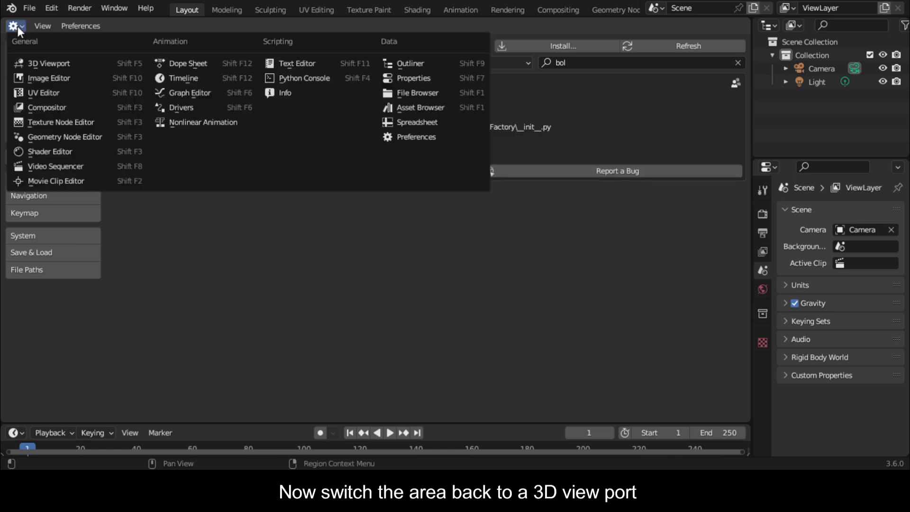
{"action": "left_click", "coordinate": [30, 63]}
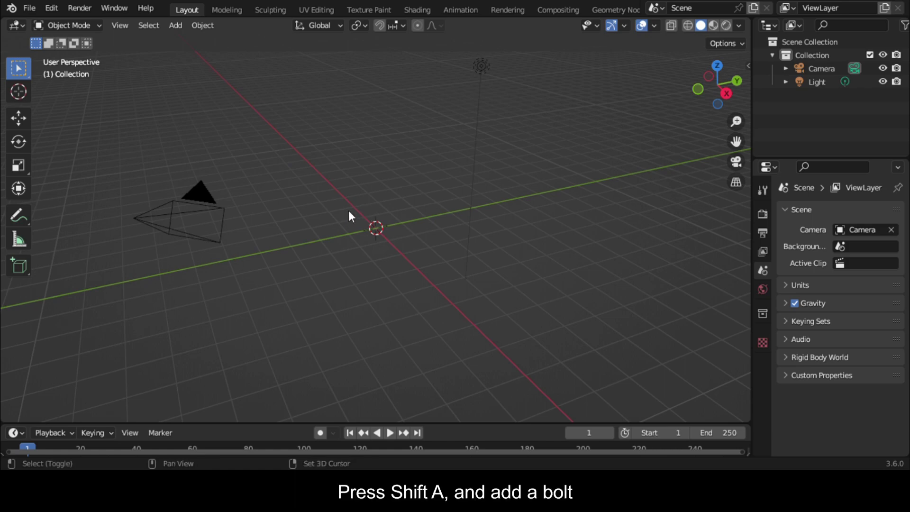
{"action": "key", "text": "shift+a"}
{"action": "mouse_move", "coordinate": [316, 195]}
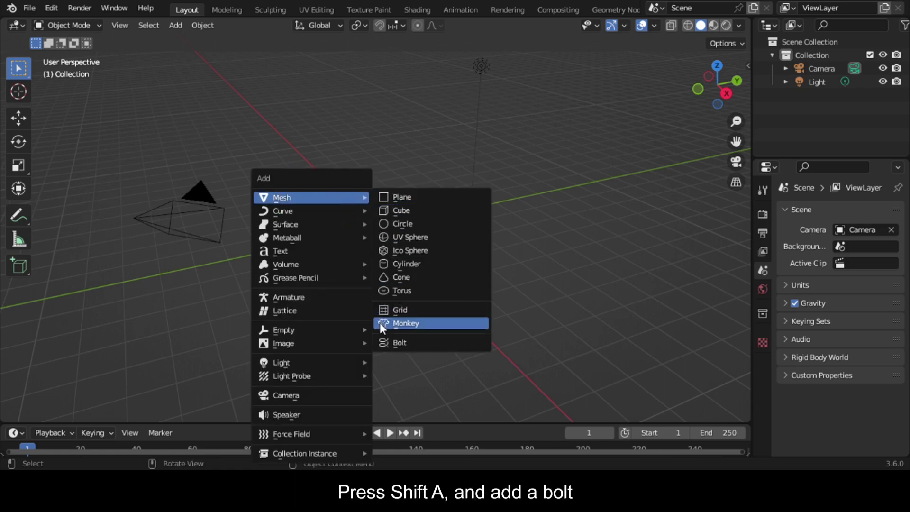
{"action": "left_click", "coordinate": [386, 337]}
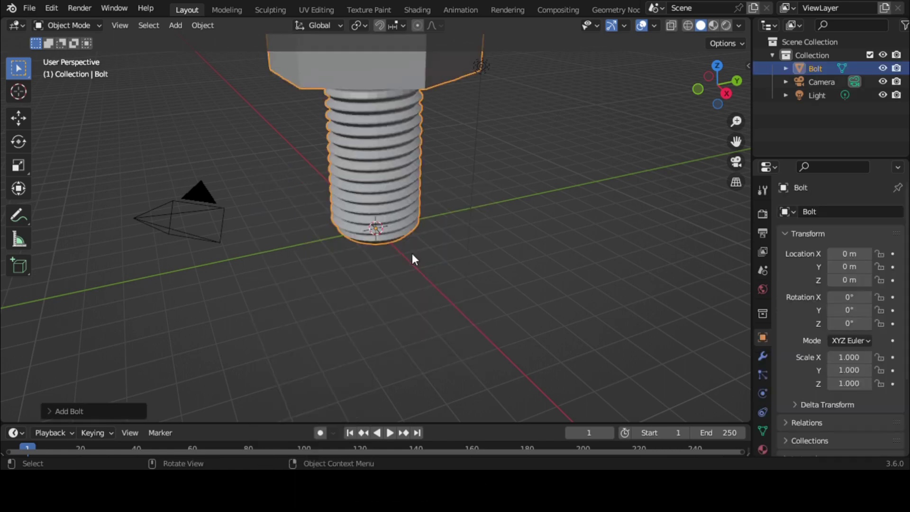
Step: Add a second Bolt mesh and change its model to NUT
{"action": "scroll", "coordinate": [411, 253], "scroll_direction": "down", "scroll_amount": 3}
{"action": "key", "text": "shift+a"}
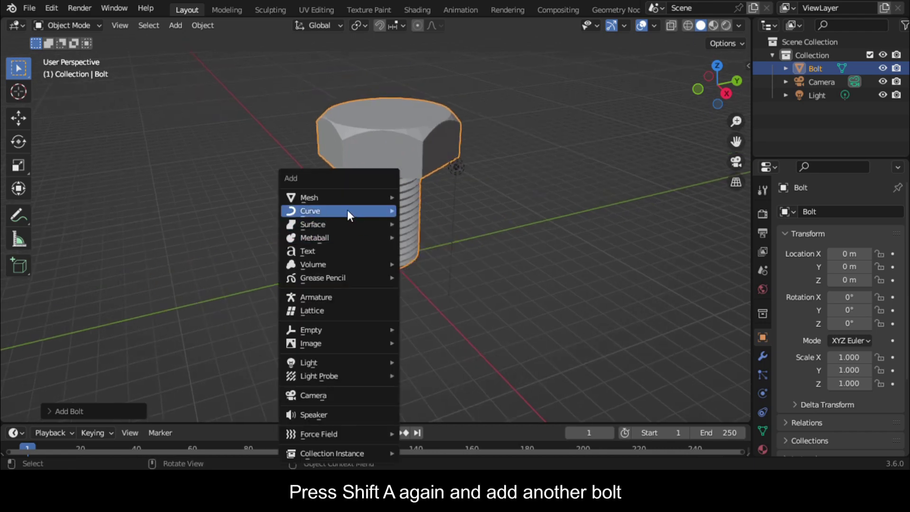
{"action": "mouse_move", "coordinate": [356, 194]}
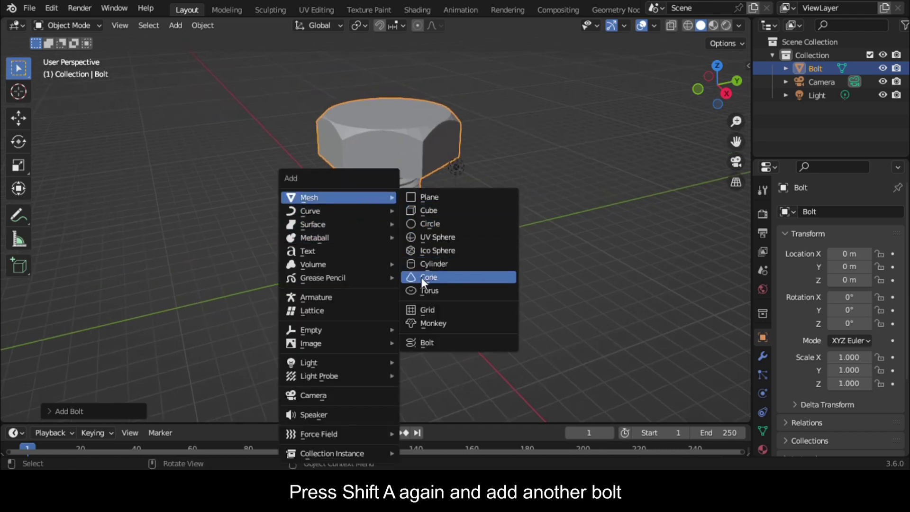
{"action": "left_click", "coordinate": [416, 343]}
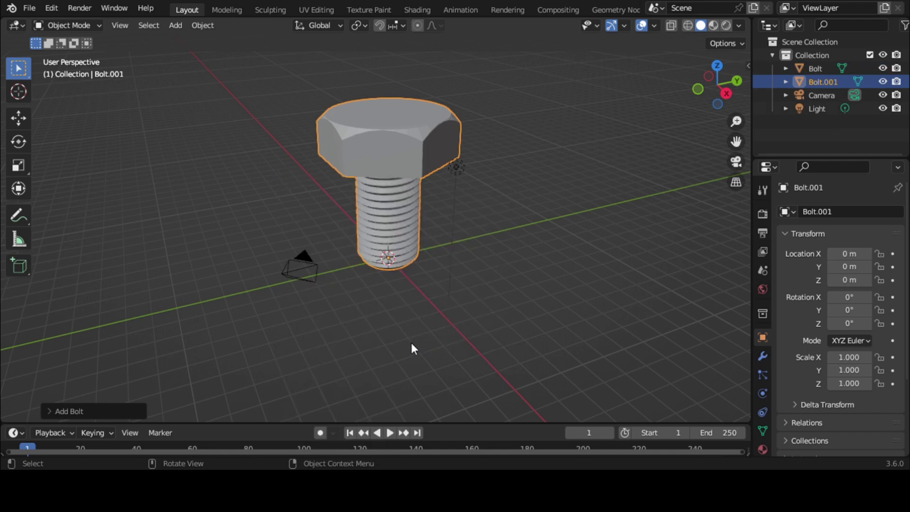
{"action": "left_click", "coordinate": [52, 411]}
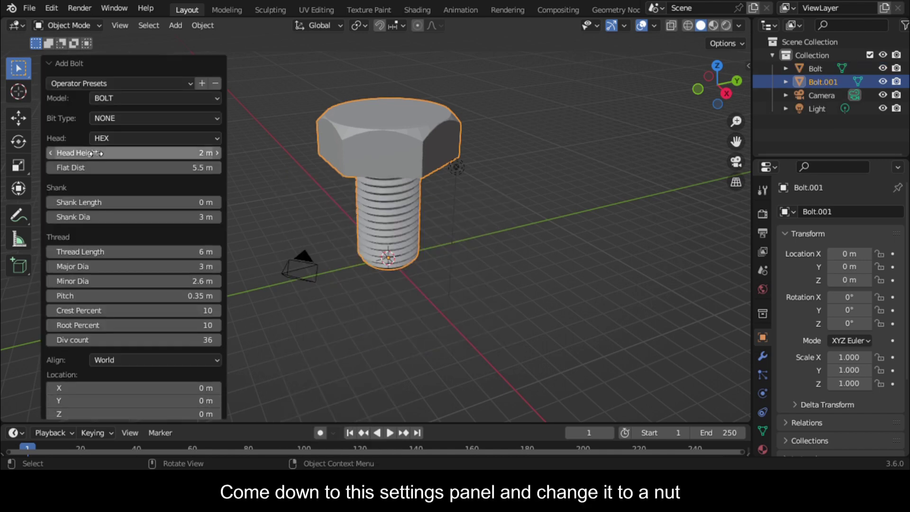
{"action": "left_click", "coordinate": [129, 95]}
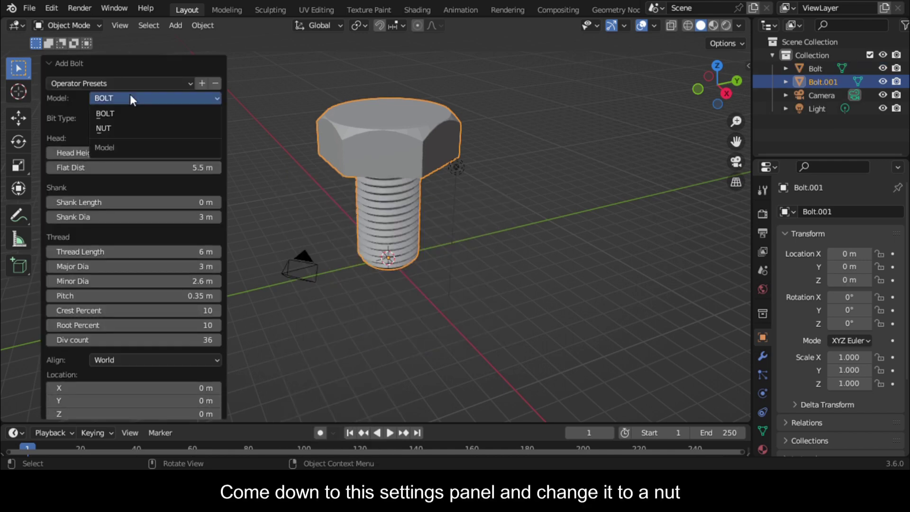
{"action": "left_click", "coordinate": [127, 126]}
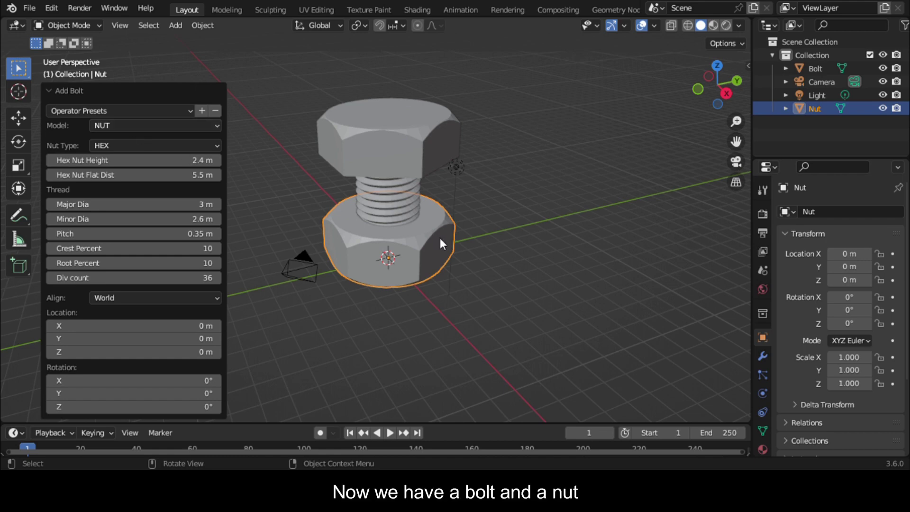
Step: Review the available nut types, keep HEX, and collapse the Add Bolt settings
{"action": "left_click", "coordinate": [133, 141]}
{"action": "left_click", "coordinate": [133, 141]}
{"action": "left_click", "coordinate": [134, 143]}
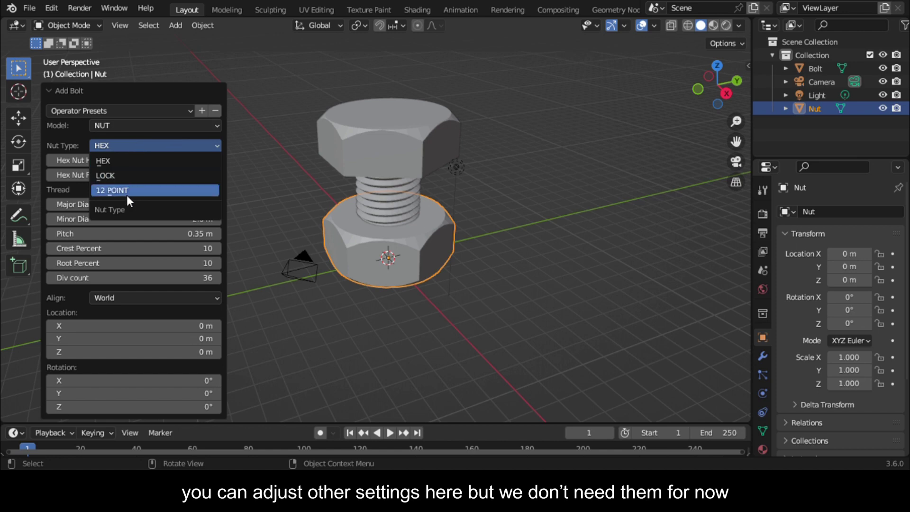
{"action": "left_click", "coordinate": [129, 159]}
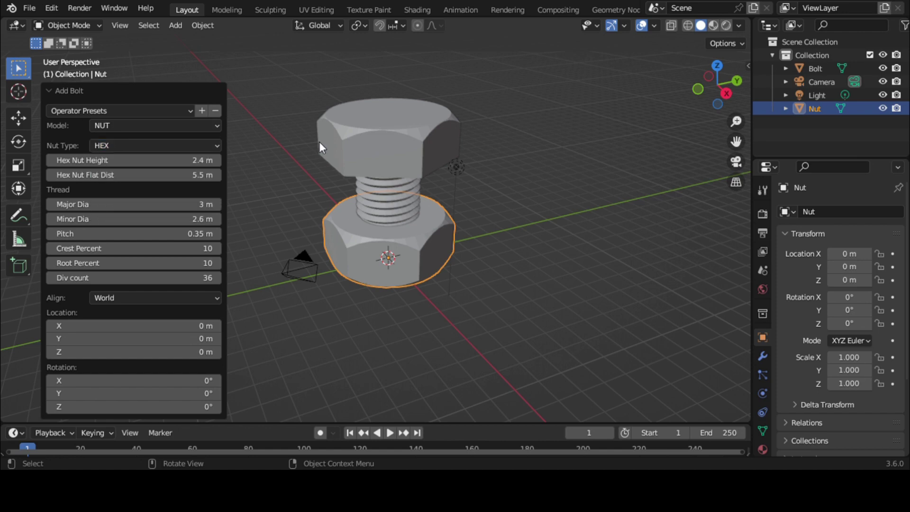
{"action": "left_click", "coordinate": [49, 90]}
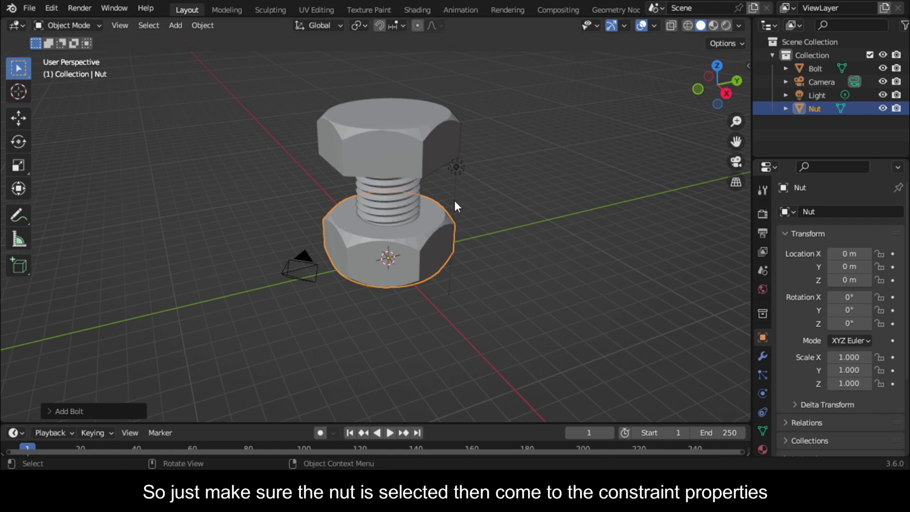
Step: Add a Transformation constraint to the nut
{"action": "scroll", "coordinate": [454, 237], "scroll_direction": "up", "scroll_amount": 1}
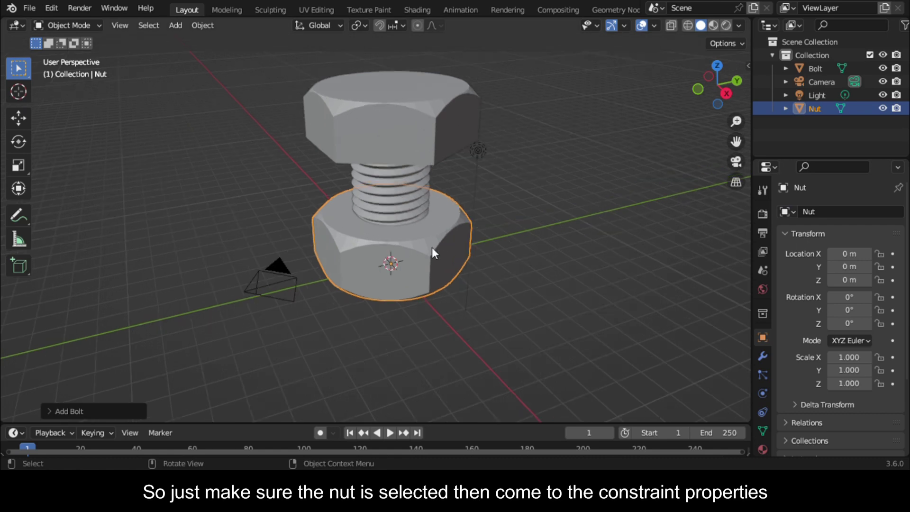
{"action": "left_click", "coordinate": [762, 412]}
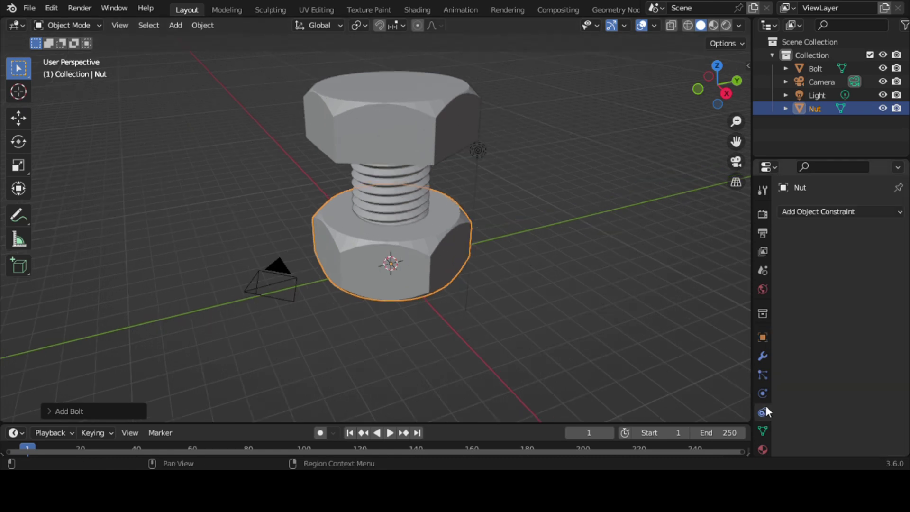
{"action": "left_click", "coordinate": [838, 211]}
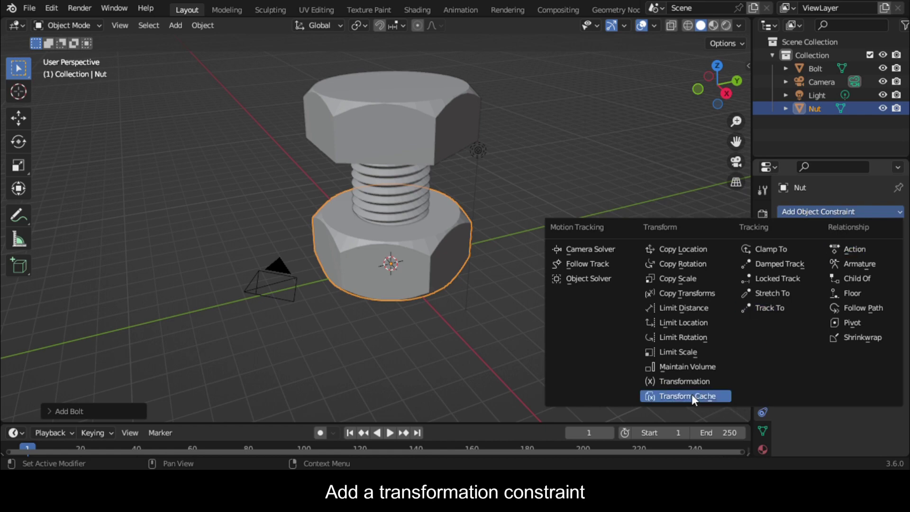
{"action": "left_click", "coordinate": [688, 381]}
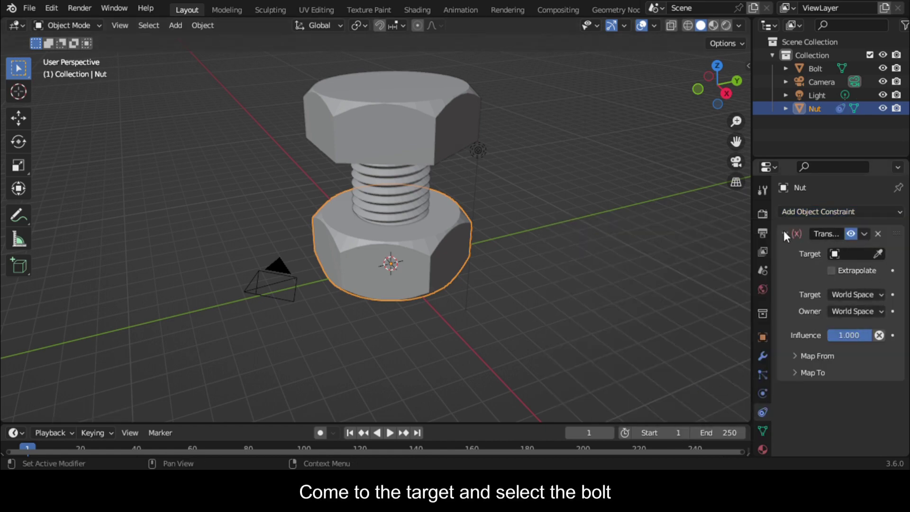
Step: Pick the bolt as the constraint's target object and expand the Map From settings
{"action": "left_click", "coordinate": [878, 254]}
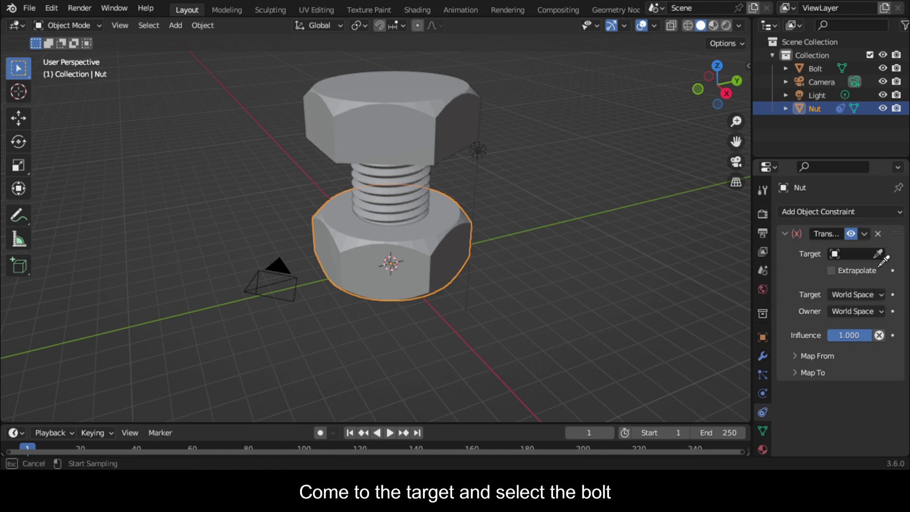
{"action": "left_click", "coordinate": [381, 114]}
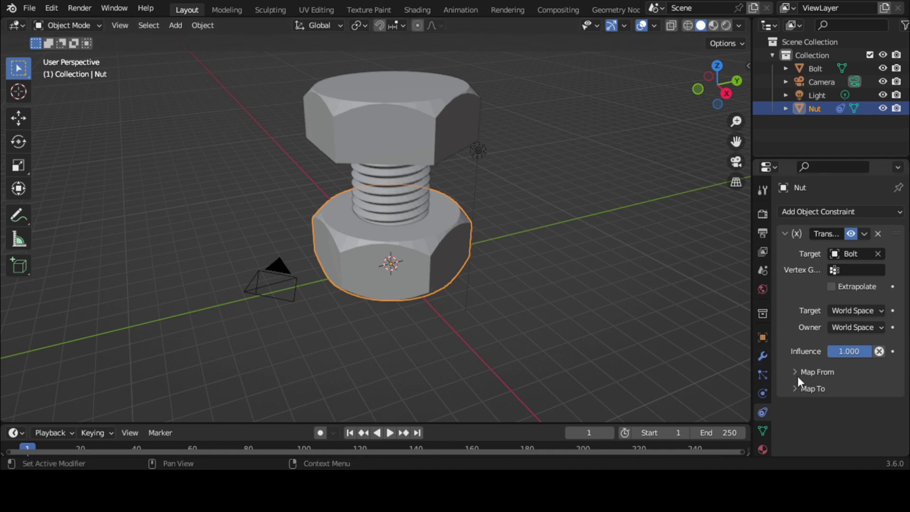
{"action": "left_click", "coordinate": [811, 373]}
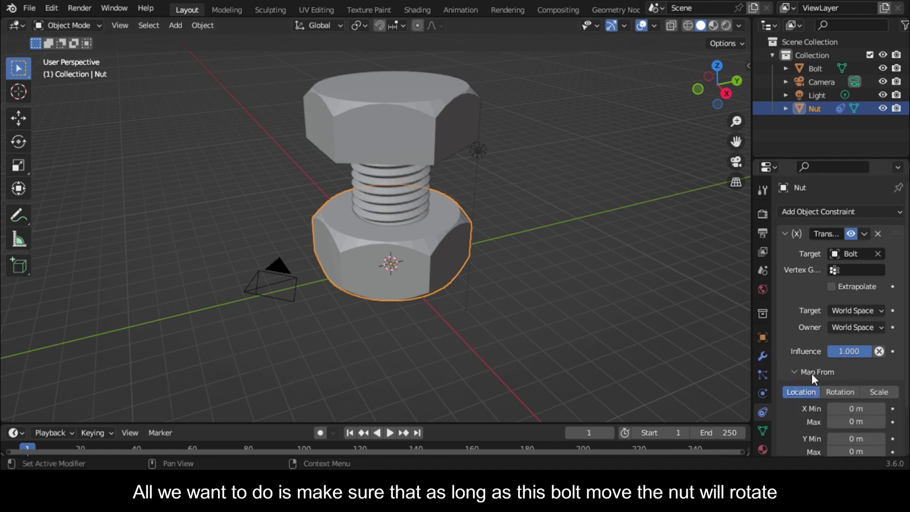
{"action": "scroll", "coordinate": [810, 365], "scroll_direction": "down", "scroll_amount": 3}
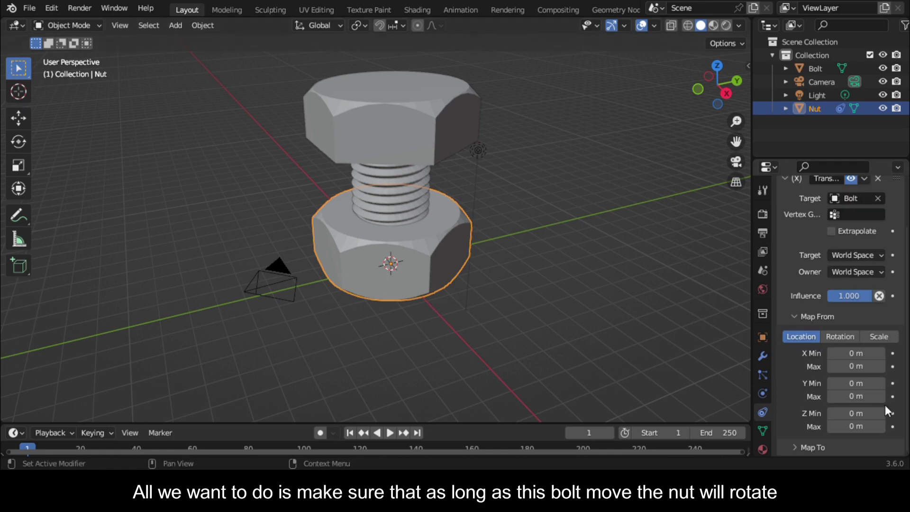
Step: Try moving the bolt along the global Z axis through the nut
{"action": "left_click", "coordinate": [391, 119]}
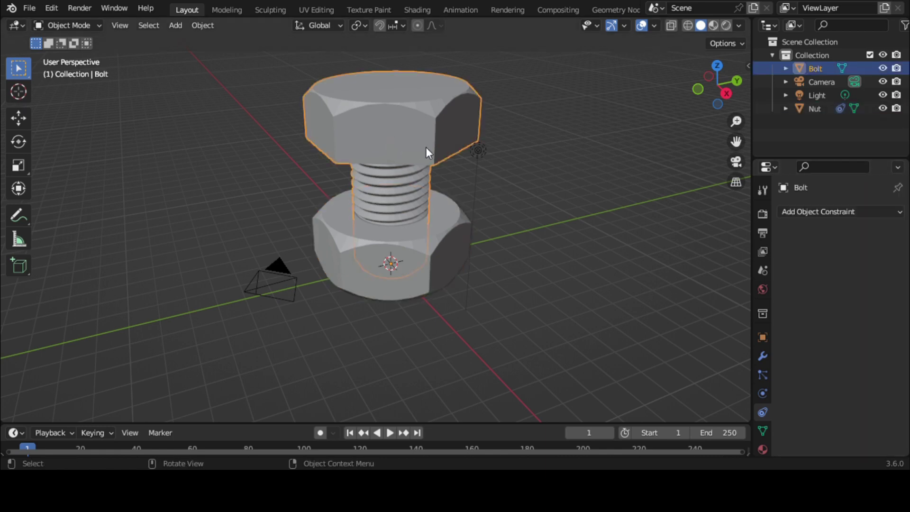
{"action": "key", "text": "g"}
{"action": "key", "text": "z"}
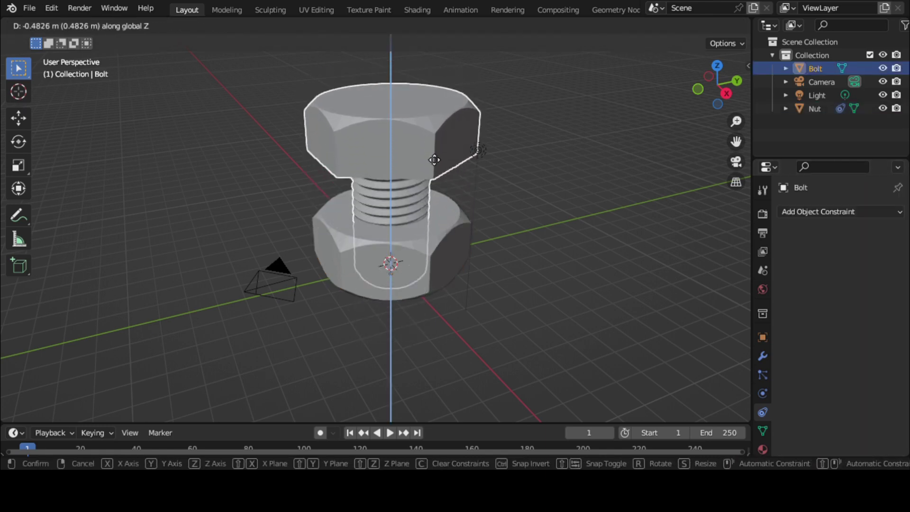
{"action": "left_click", "coordinate": [433, 185]}
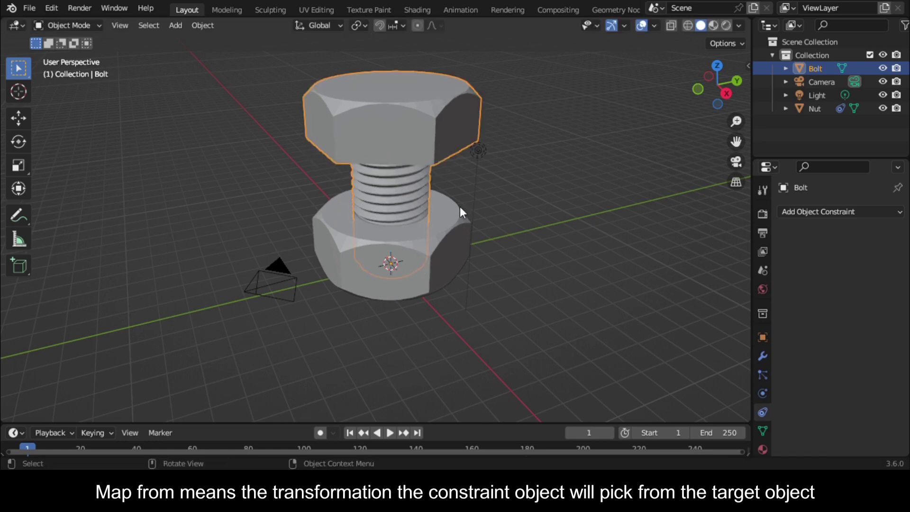
Step: Reselect the nut, set its constraint's Map From location Z Min to -5 m and Z Max to 5 m, and collapse that section
{"action": "left_click", "coordinate": [442, 243]}
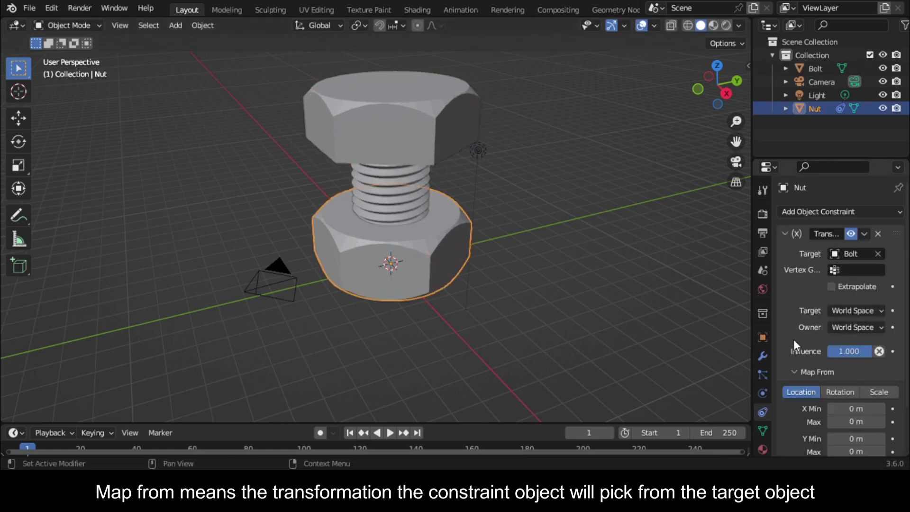
{"action": "scroll", "coordinate": [820, 340], "scroll_direction": "down", "scroll_amount": 3}
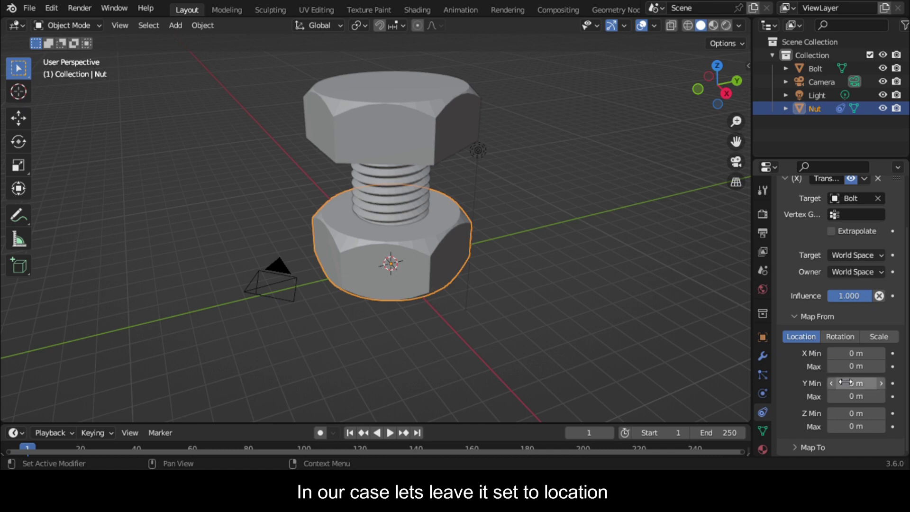
{"action": "left_click", "coordinate": [858, 415]}
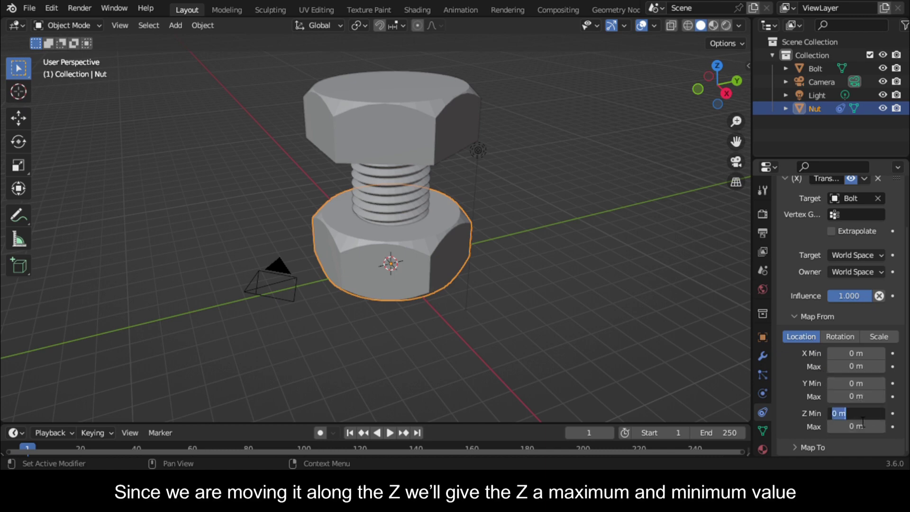
{"action": "key", "text": "BackSpace"}
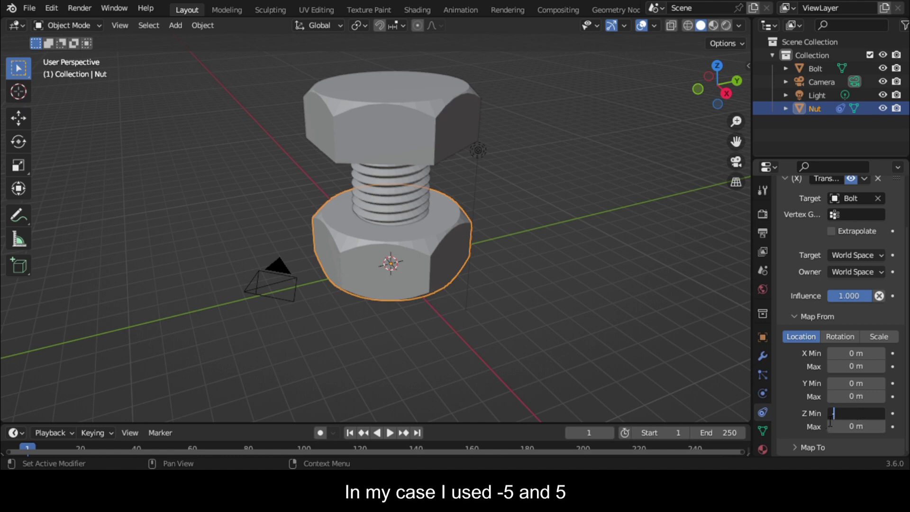
{"action": "left_click", "coordinate": [863, 432]}
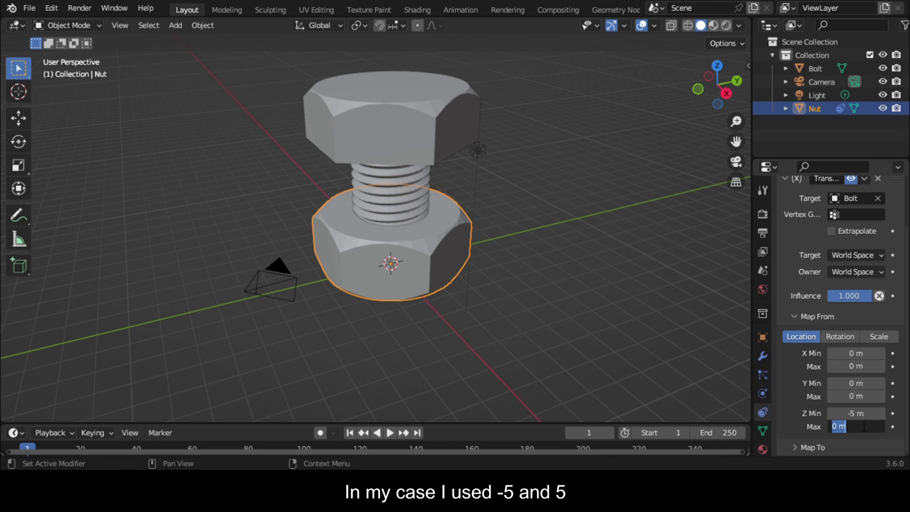
{"action": "type", "text": "5"}
{"action": "key", "text": "Return"}
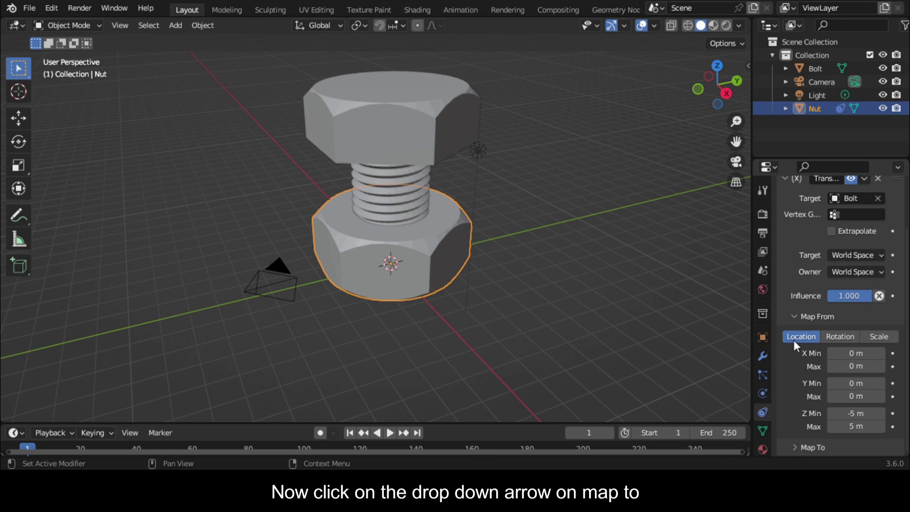
{"action": "left_click", "coordinate": [793, 314]}
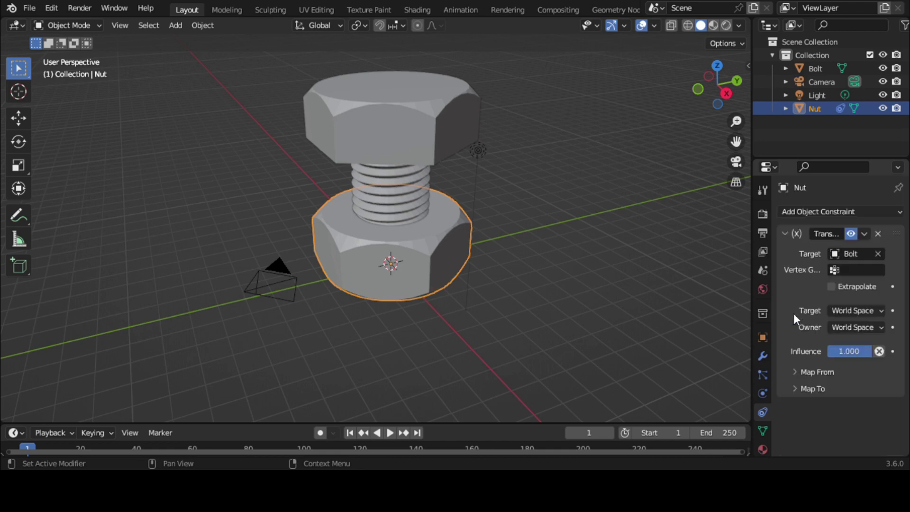
Step: Expand the Map To settings of the nut's Transformation constraint and switch them to Rotation
{"action": "left_click", "coordinate": [795, 388]}
{"action": "scroll", "coordinate": [858, 395], "scroll_direction": "down", "scroll_amount": 5}
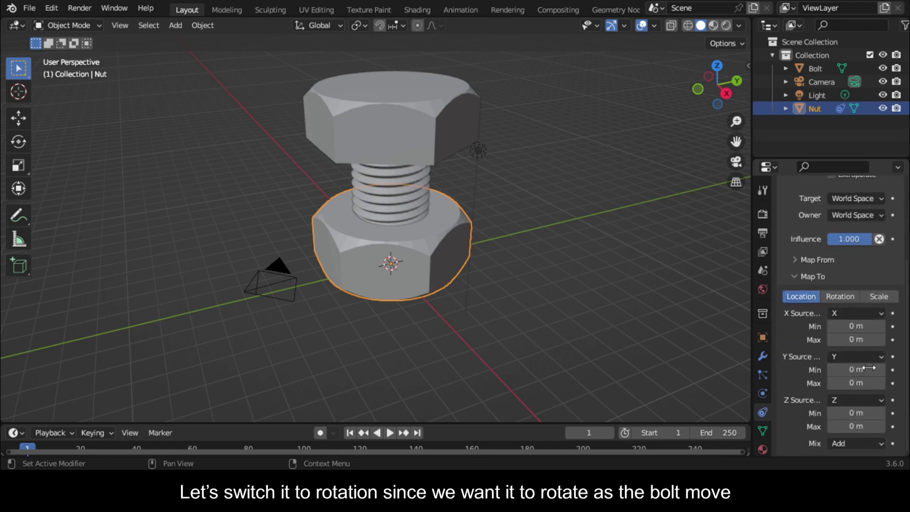
{"action": "left_click", "coordinate": [835, 297]}
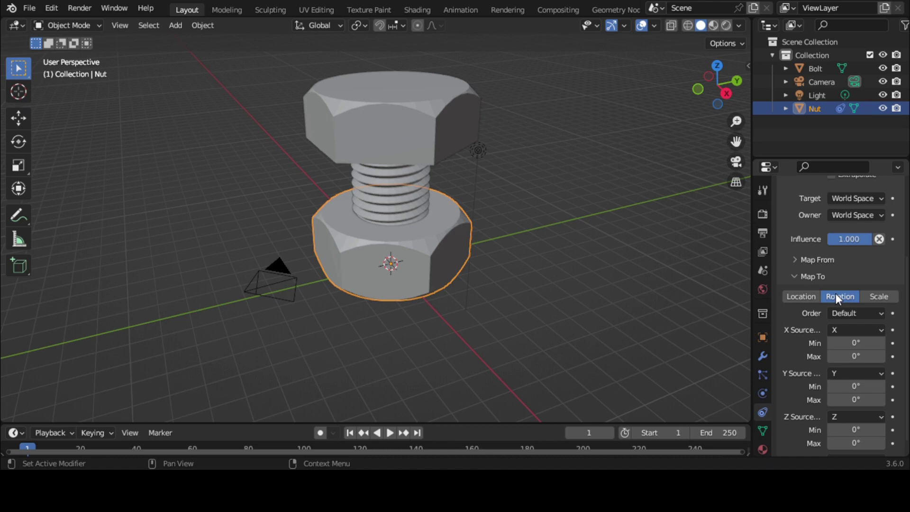
{"action": "scroll", "coordinate": [860, 369], "scroll_direction": "down", "scroll_amount": 1}
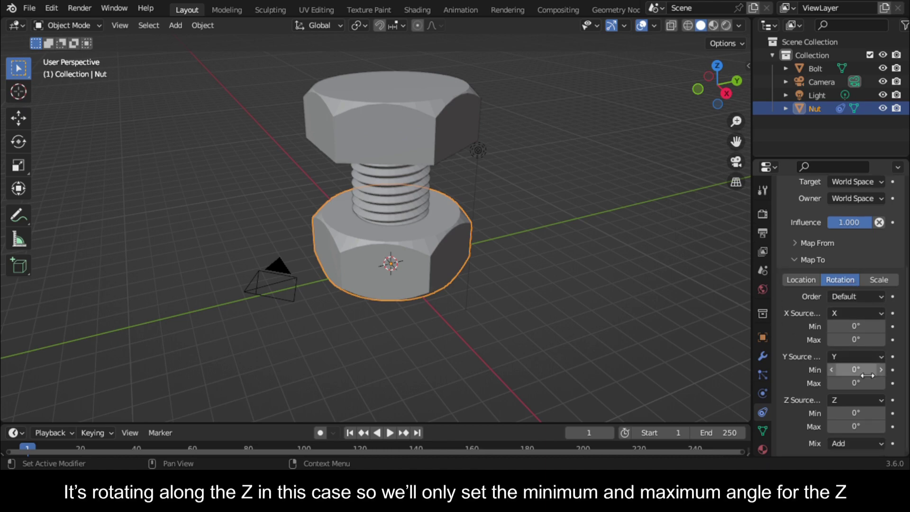
Step: Set the constraint's Map To rotation Z Max to 360°
{"action": "left_click", "coordinate": [854, 429]}
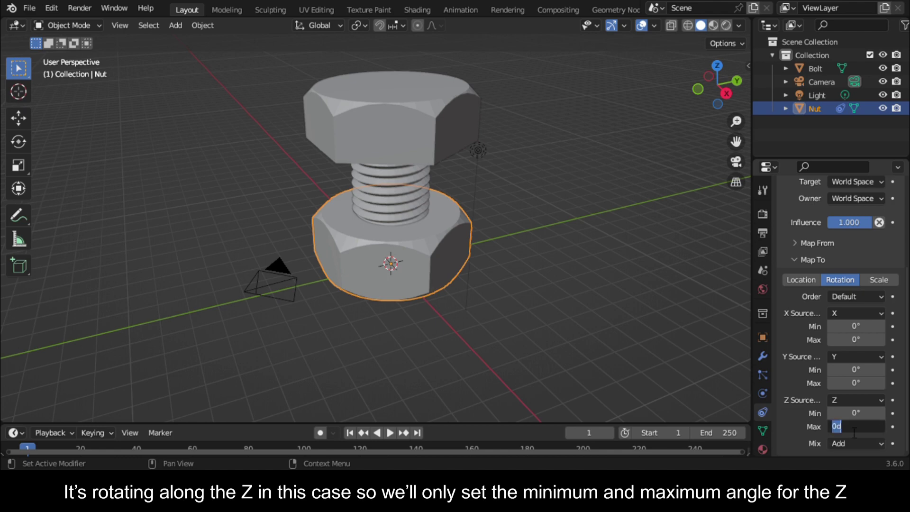
{"action": "type", "text": "3"}
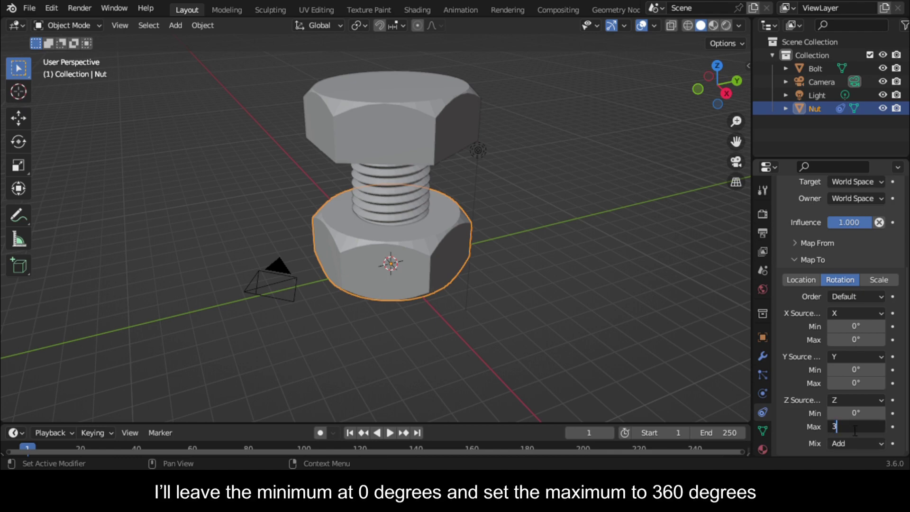
{"action": "type", "text": "60"}
{"action": "key", "text": "Return"}
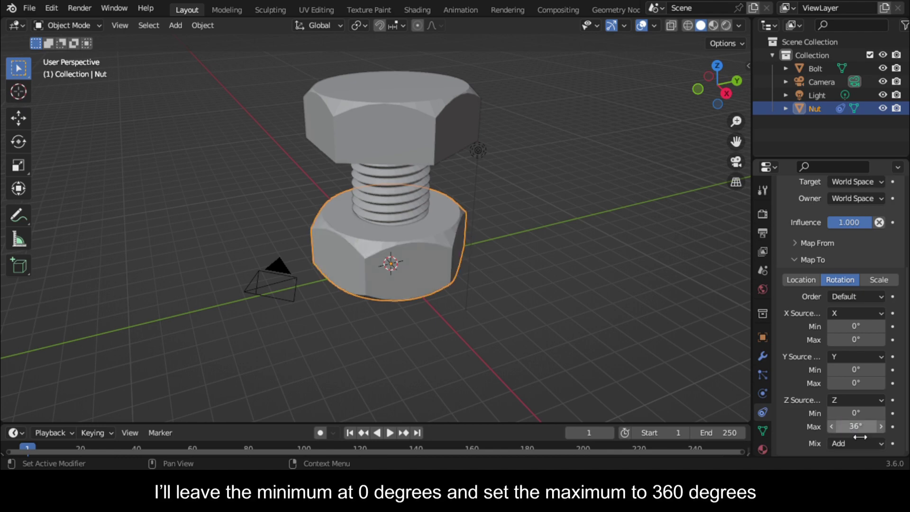
{"action": "left_click", "coordinate": [868, 429]}
{"action": "left_click", "coordinate": [863, 432]}
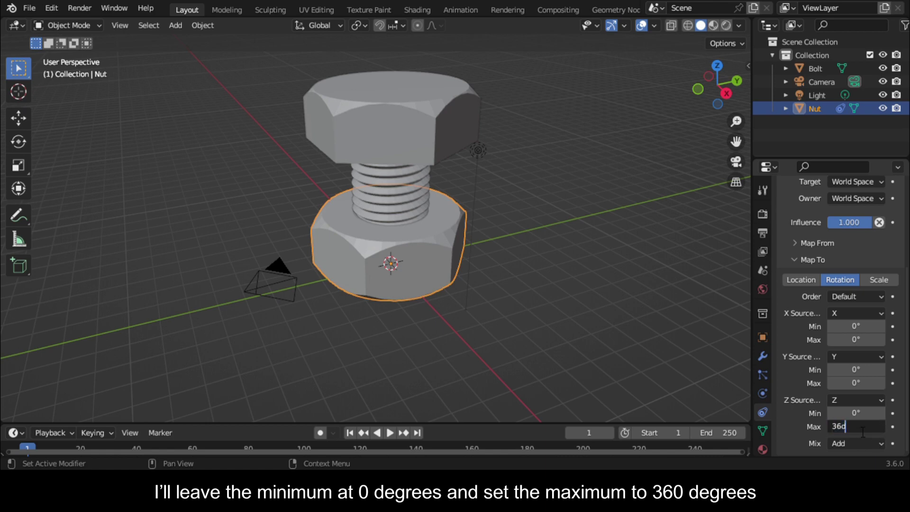
{"action": "type", "text": "0"}
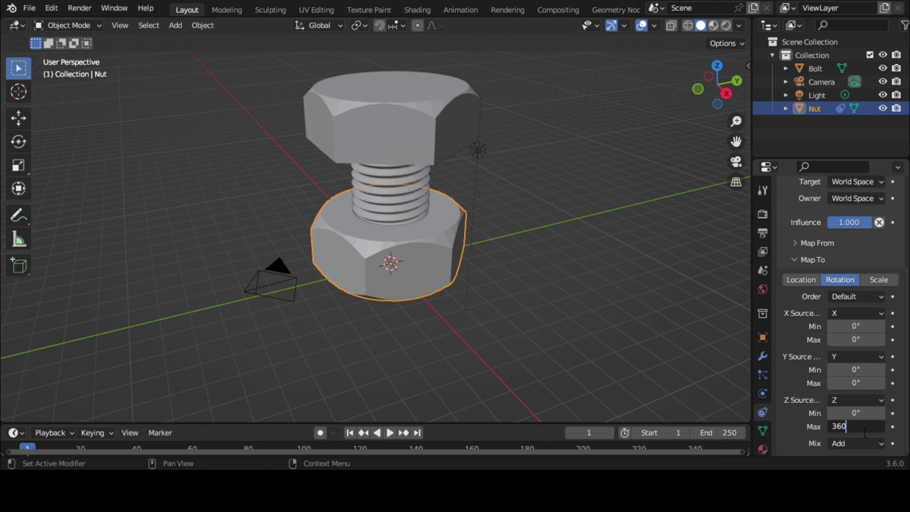
{"action": "key", "text": "Return"}
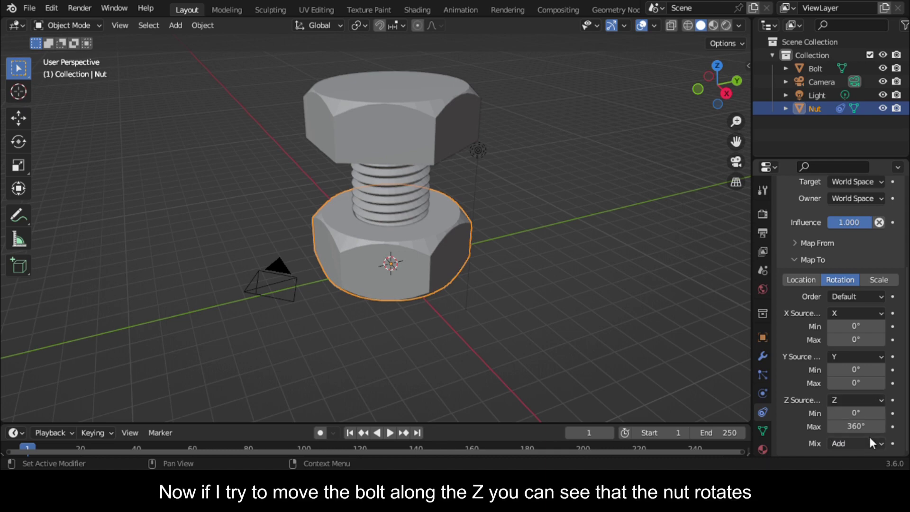
Step: Select the bolt and try moving it along the global Z axis to test the nut's rotation
{"action": "left_click", "coordinate": [407, 132]}
{"action": "key", "text": "g"}
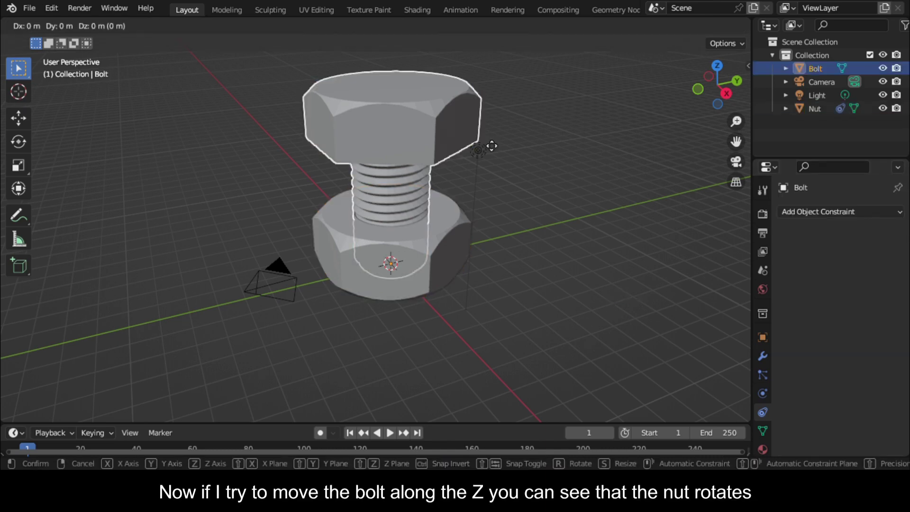
{"action": "key", "text": "z"}
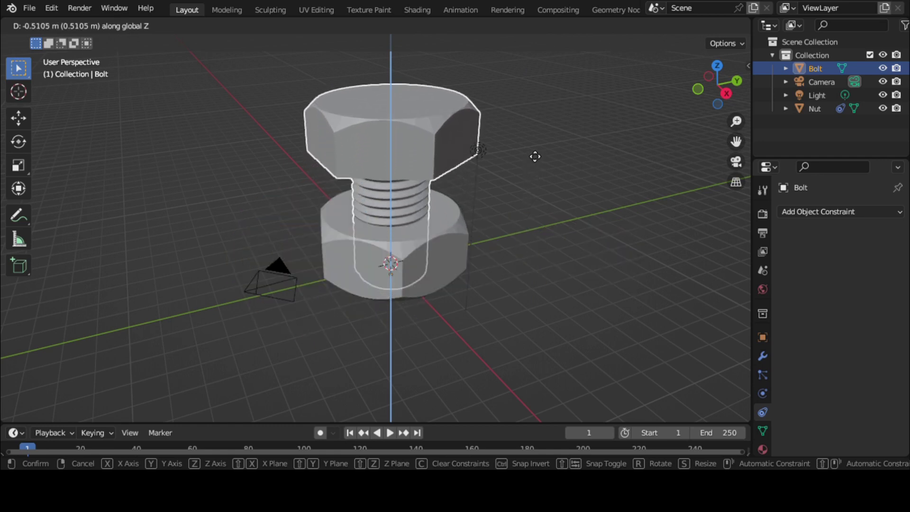
{"action": "left_click", "coordinate": [535, 156]}
Step: Enlarge the timeline area and turn on auto keying
{"action": "mouse_move", "coordinate": [736, 142]}
{"action": "left_mouse_down"}
{"action": "mouse_move", "coordinate": [741, 190]}
{"action": "mouse_move", "coordinate": [736, 145]}
{"action": "left_mouse_up"}
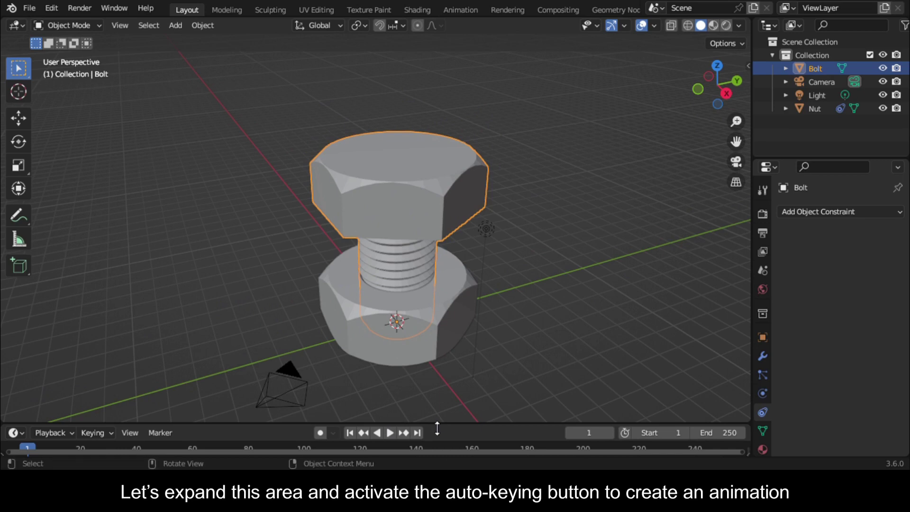
{"action": "left_click_drag", "start_coordinate": [437, 428], "coordinate": [461, 305]}
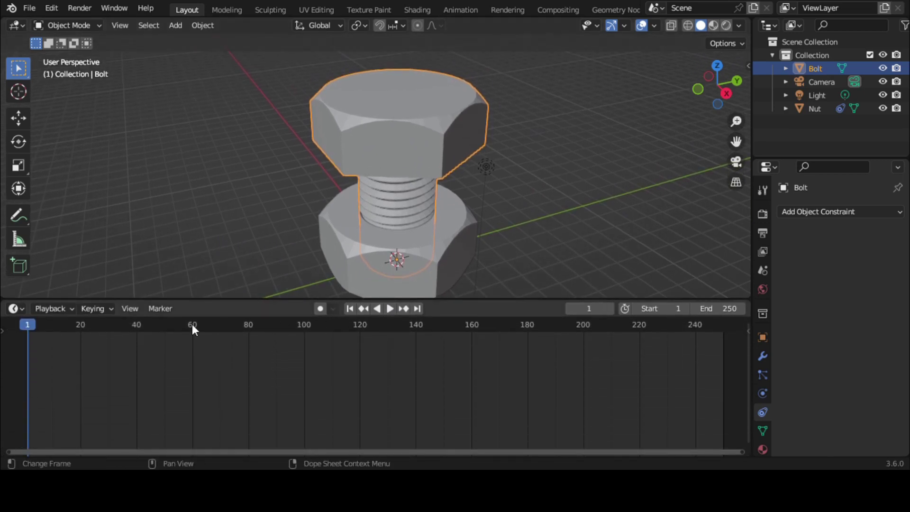
{"action": "left_click", "coordinate": [320, 308]}
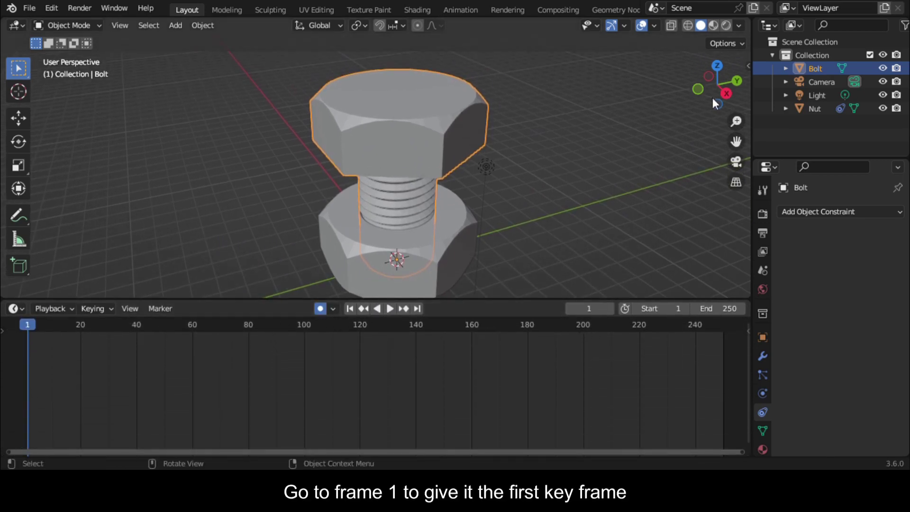
Step: At frame 1, move the bolt up along the global Z axis until only its lower end remains inside the nut
{"action": "left_click_drag", "start_coordinate": [723, 99], "coordinate": [545, 187]}
{"action": "scroll", "coordinate": [464, 232], "scroll_direction": "down", "scroll_amount": 1}
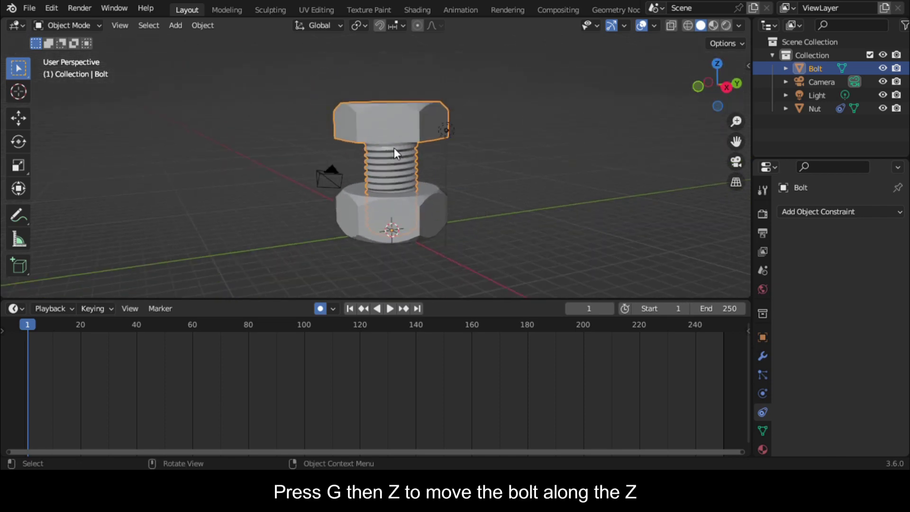
{"action": "key", "text": "g"}
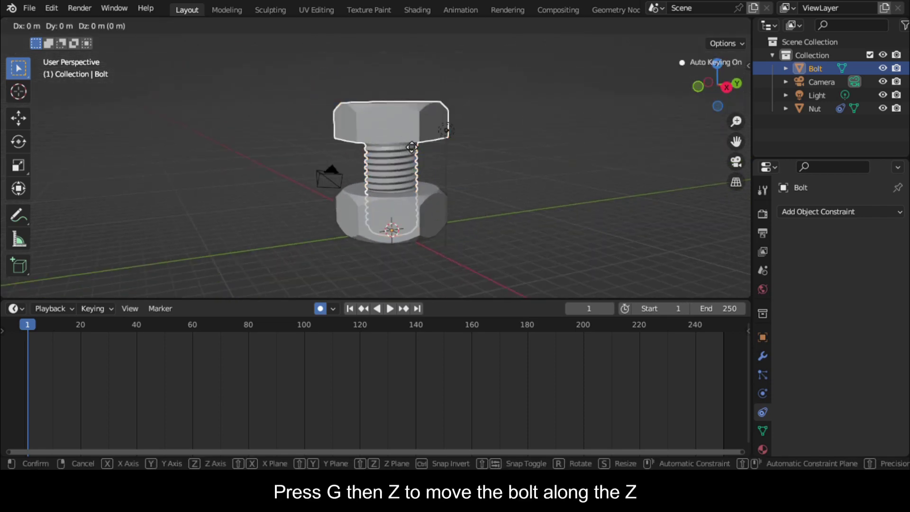
{"action": "key", "text": "z"}
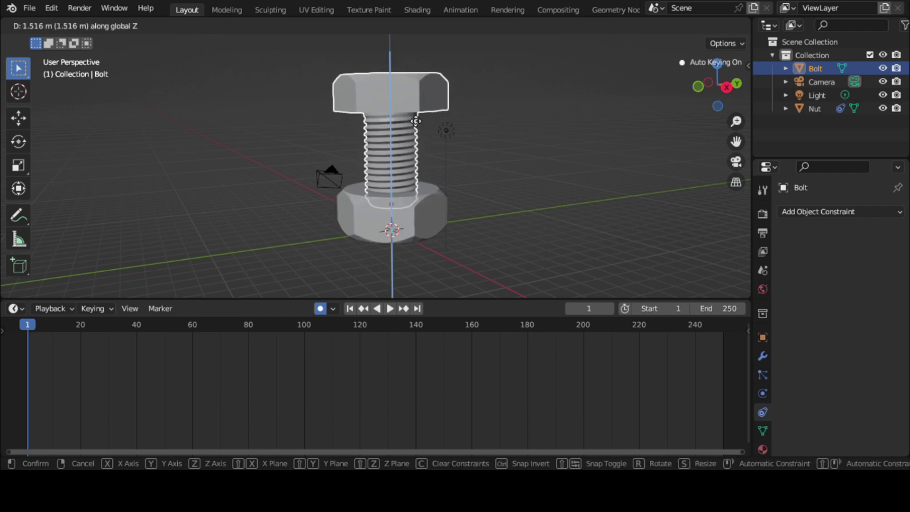
{"action": "left_click", "coordinate": [416, 115]}
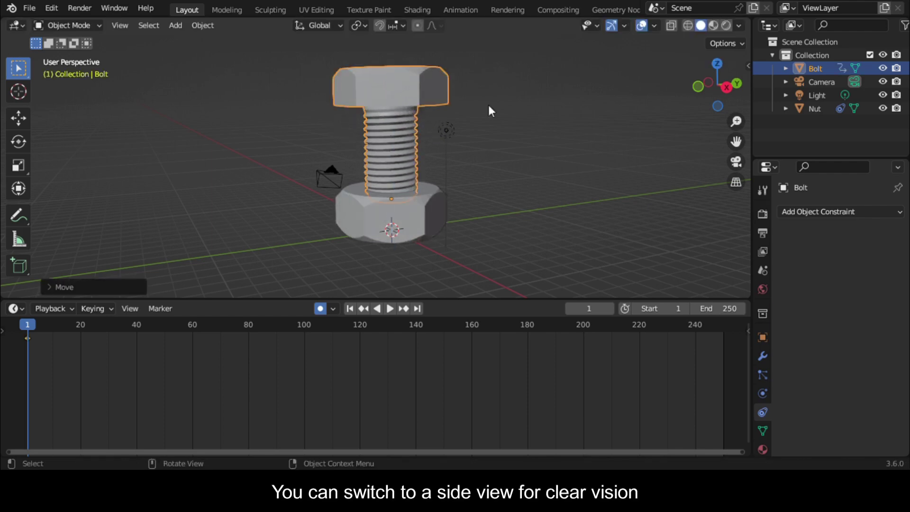
Step: In the right side view, fine-tune the bolt's height along Z so its lower end sits just inside the nut's top
{"action": "left_click", "coordinate": [726, 87]}
{"action": "key", "text": "g"}
{"action": "key", "text": "z"}
{"action": "left_click", "coordinate": [415, 179]}
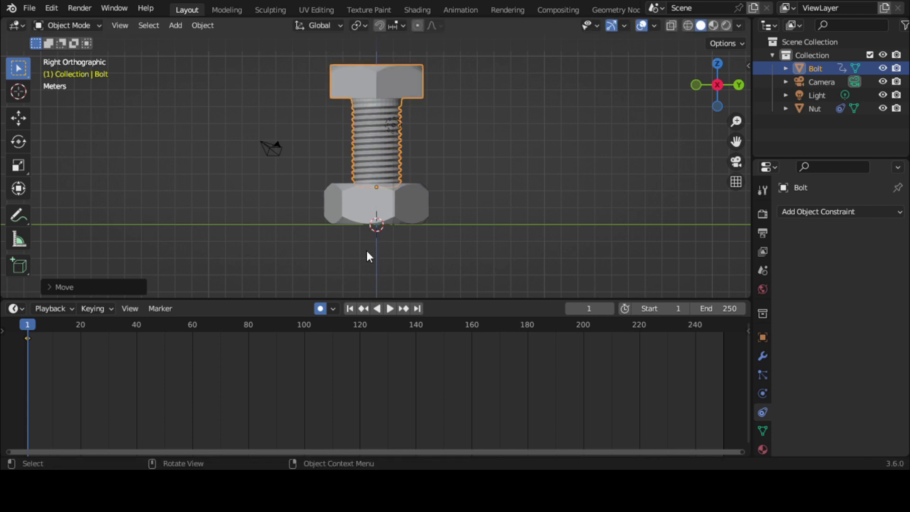
Step: Go to frame 100 and move the bolt down along Z until its head rests on the nut
{"action": "left_click", "coordinate": [303, 330]}
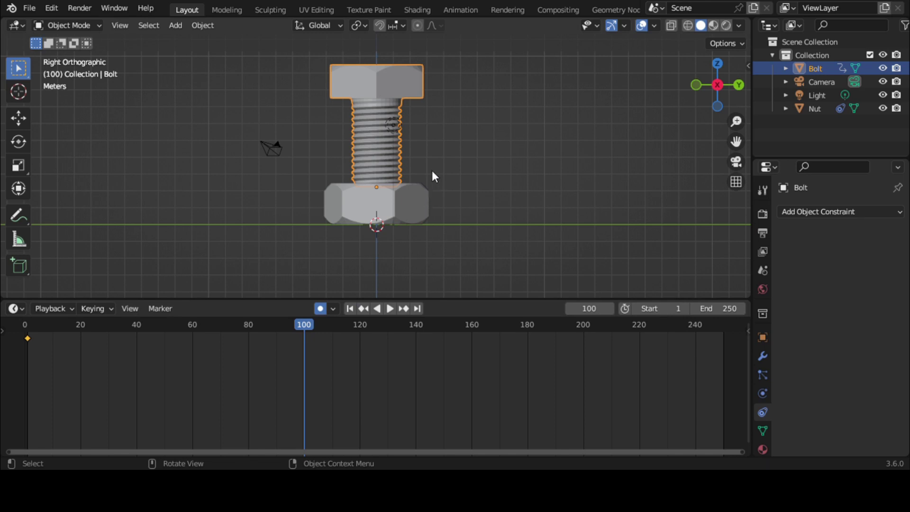
{"action": "key", "text": "g"}
{"action": "key", "text": "z"}
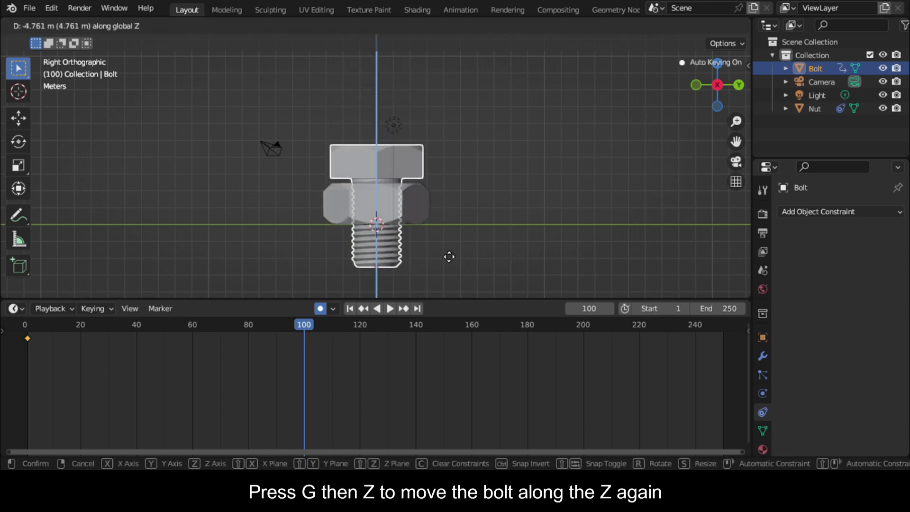
{"action": "left_click", "coordinate": [448, 260]}
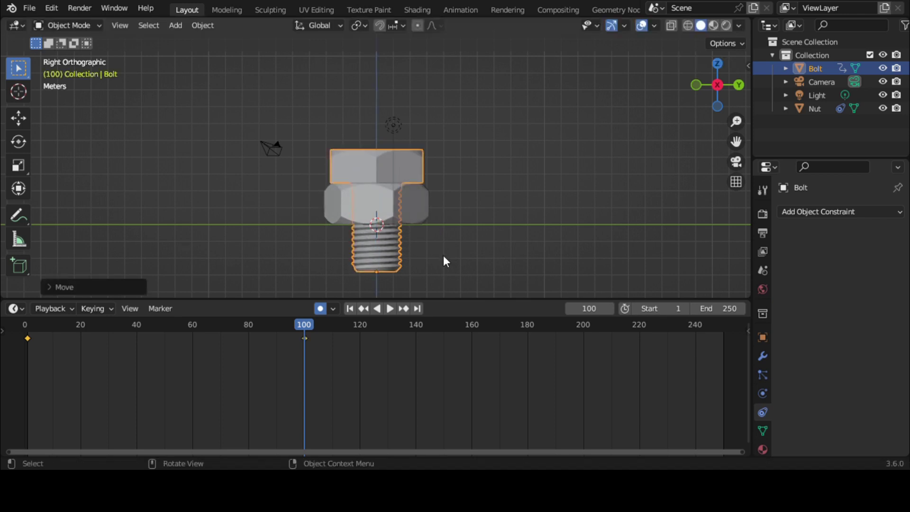
Step: Set the animation's end frame to 100 and play the animation from a perspective view
{"action": "left_click_drag", "start_coordinate": [717, 95], "coordinate": [727, 119]}
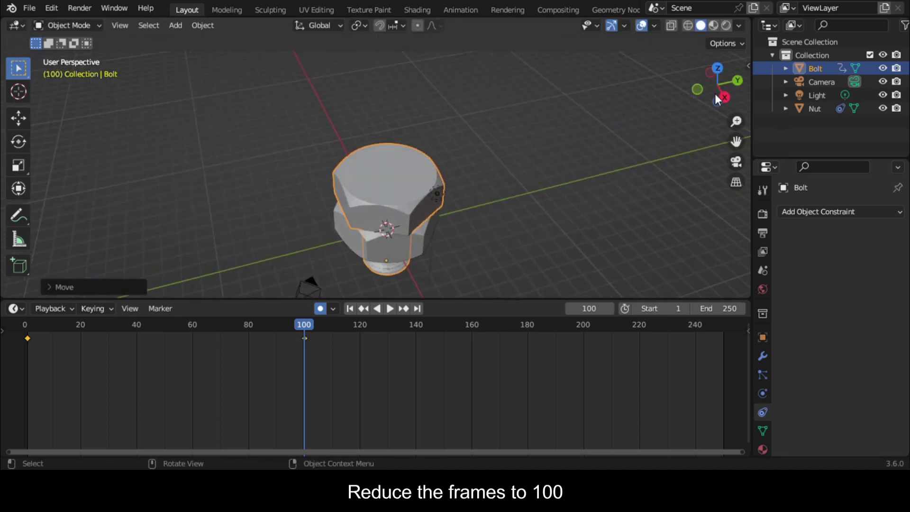
{"action": "left_click", "coordinate": [715, 307]}
{"action": "type", "text": "100"}
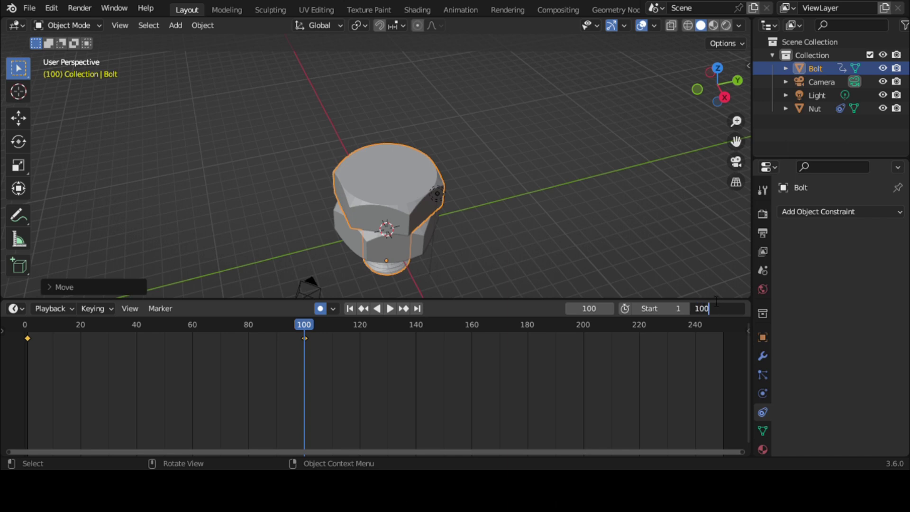
{"action": "key", "text": "Return"}
{"action": "scroll", "coordinate": [486, 212], "scroll_direction": "up", "scroll_amount": 4}
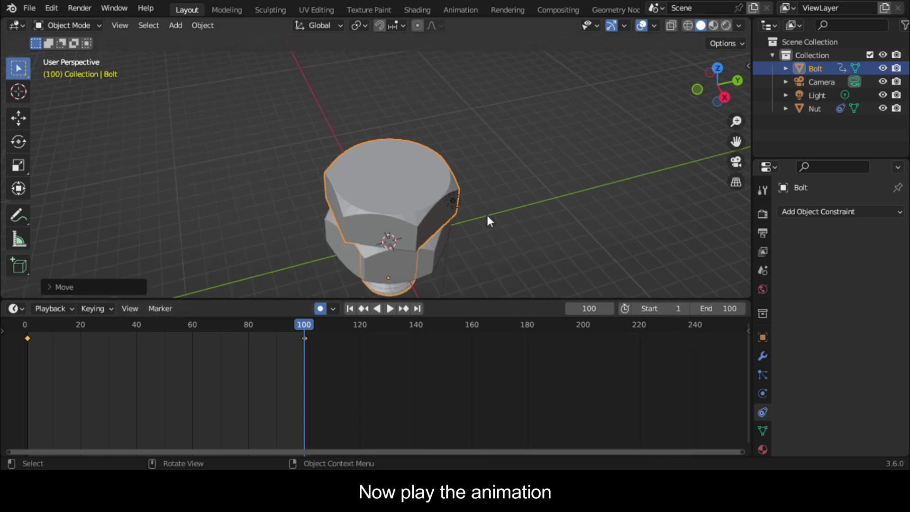
{"action": "key", "text": "space"}
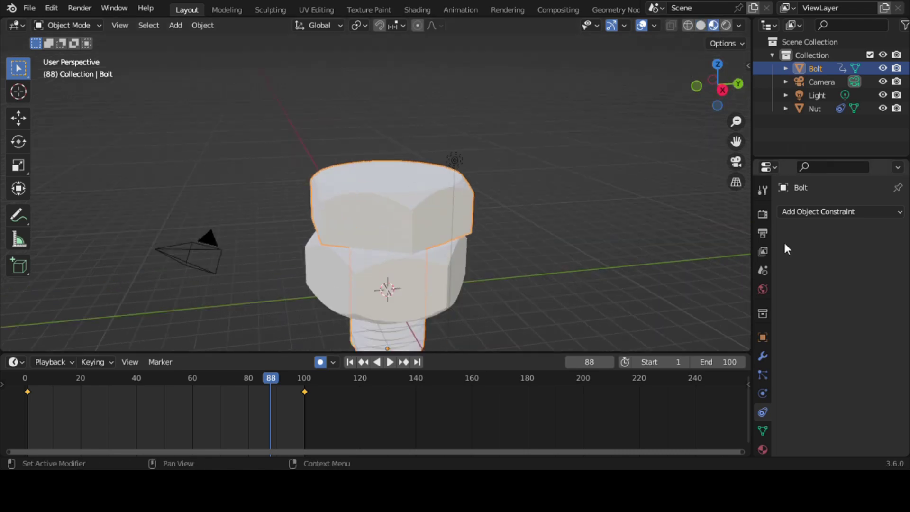
Step: Give the bolt a new material with raised metallic and lowered roughness, and save the file
{"action": "left_click", "coordinate": [762, 449]}
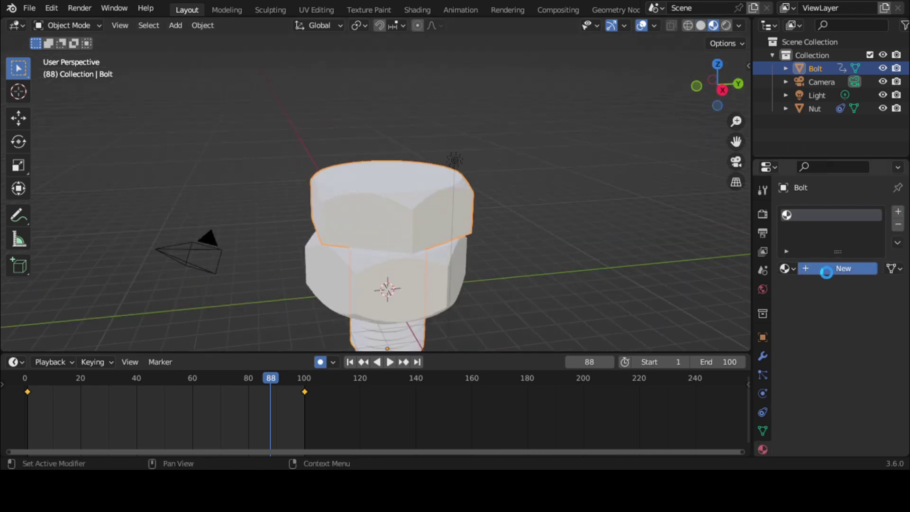
{"action": "left_click", "coordinate": [825, 268]}
{"action": "scroll", "coordinate": [860, 374], "scroll_direction": "down", "scroll_amount": 4}
{"action": "key", "text": "ctrl+s"}
{"action": "left_click_drag", "start_coordinate": [864, 400], "coordinate": [839, 400]}
{"action": "left_click_drag", "start_coordinate": [853, 350], "coordinate": [899, 349]}
Step: Select the nut and assign the bolt's existing material to it
{"action": "left_click", "coordinate": [450, 284]}
{"action": "left_click", "coordinate": [433, 287]}
{"action": "left_click", "coordinate": [786, 269]}
{"action": "left_click", "coordinate": [728, 306]}
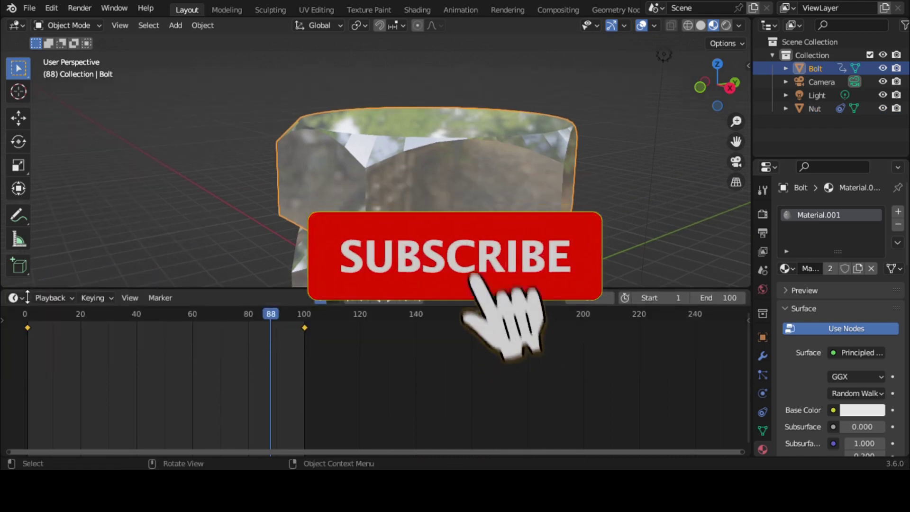
Step: Switch the timeline area to the Shader Editor and adjust the Principled BSDF node of the bolt's material
{"action": "left_click", "coordinate": [15, 361]}
{"action": "left_click", "coordinate": [151, 410]}
{"action": "scroll", "coordinate": [154, 413], "scroll_direction": "up", "scroll_amount": 15}
{"action": "left_click_drag", "start_coordinate": [251, 373], "coordinate": [376, 296]}
{"action": "scroll", "coordinate": [382, 381], "scroll_direction": "down", "scroll_amount": 4}
{"action": "scroll", "coordinate": [382, 381], "scroll_direction": "up", "scroll_amount": 10}
{"action": "scroll", "coordinate": [439, 423], "scroll_direction": "down", "scroll_amount": 6}
{"action": "left_click_drag", "start_coordinate": [316, 432], "coordinate": [325, 432]}
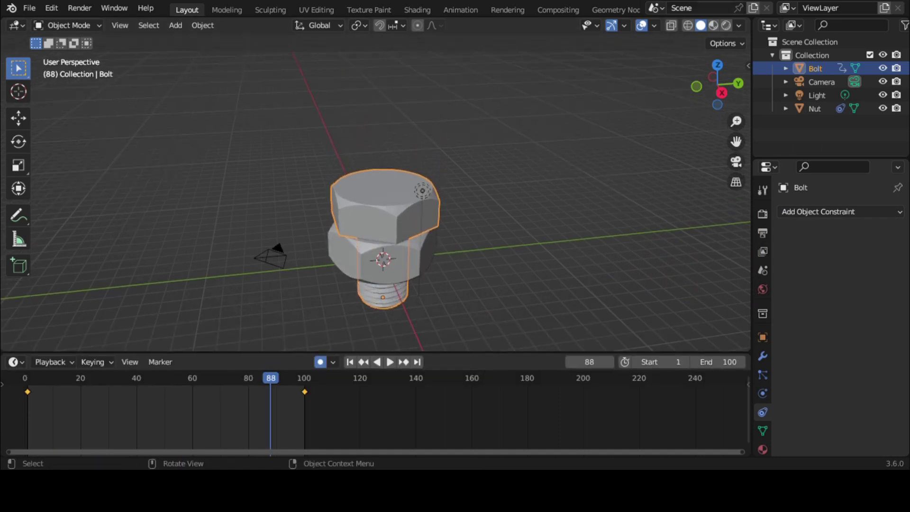
Step: In material preview shading, give the bolt a new material with metallic about 0.893 and roughness about 0.109, and save the file
{"action": "left_click", "coordinate": [713, 25]}
{"action": "left_click", "coordinate": [897, 214]}
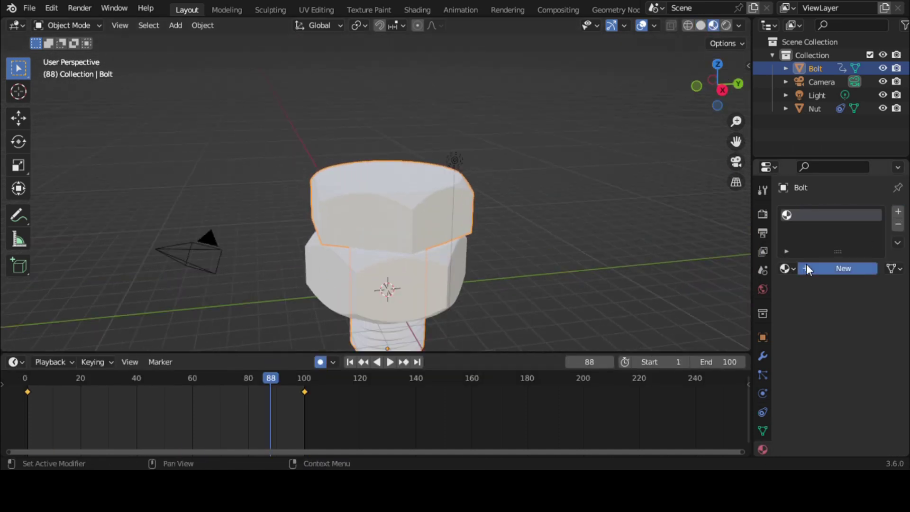
{"action": "left_click", "coordinate": [822, 268]}
{"action": "key", "text": "ctrl+s"}
{"action": "left_click_drag", "start_coordinate": [863, 400], "coordinate": [837, 400]}
{"action": "left_click_drag", "start_coordinate": [851, 349], "coordinate": [898, 349]}
Step: Select the nut and assign it the existing Material.001
{"action": "left_click", "coordinate": [454, 160]}
{"action": "left_click", "coordinate": [398, 285]}
{"action": "left_click", "coordinate": [787, 269]}
{"action": "left_click", "coordinate": [728, 304]}
Step: Select the bolt, enlarge the timeline area and switch it to the Shader Editor to show the material's nodes
{"action": "middle_click_drag", "start_coordinate": [599, 189], "coordinate": [630, 187]}
{"action": "scroll", "coordinate": [630, 187], "scroll_direction": "up", "scroll_amount": 3}
{"action": "left_click", "coordinate": [511, 188]}
{"action": "left_click_drag", "start_coordinate": [185, 352], "coordinate": [183, 288]}
{"action": "left_click", "coordinate": [16, 298]}
{"action": "left_click", "coordinate": [21, 422]}
{"action": "scroll", "coordinate": [365, 379], "scroll_direction": "up", "scroll_amount": 3}
Step: Apply Shade Auto Smooth to the bolt
{"action": "left_click", "coordinate": [203, 25]}
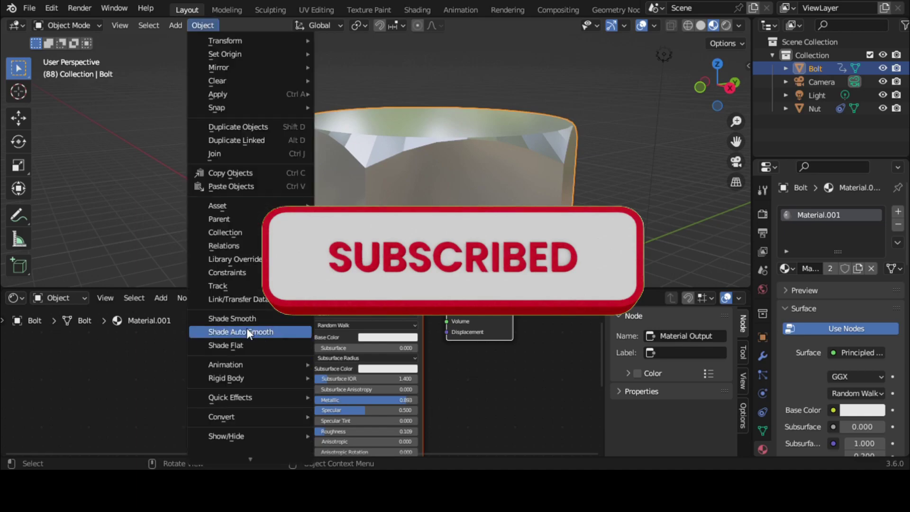